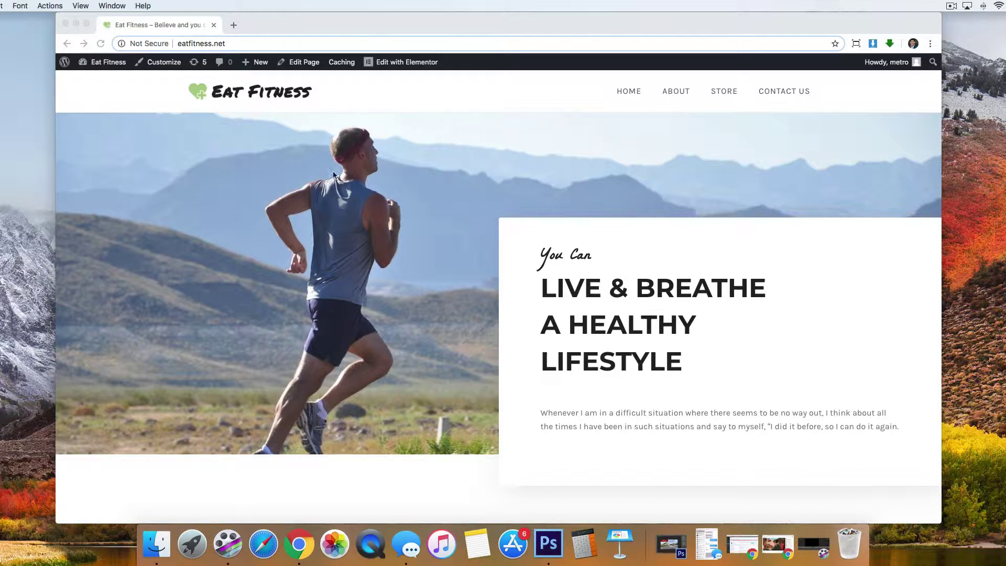
- Check the site's current connection security, then go to the Add New plugins page
click(121, 44)
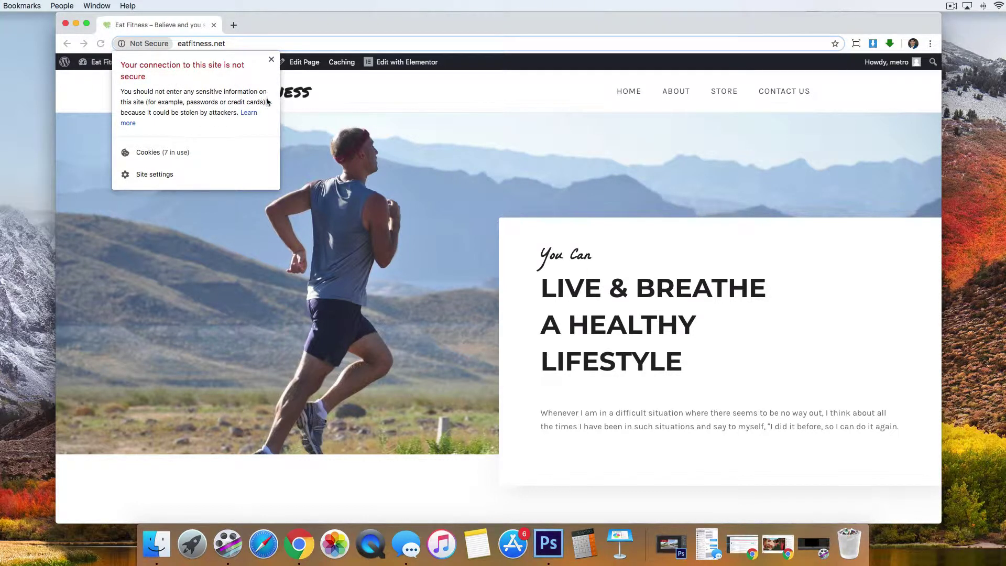
click(392, 160)
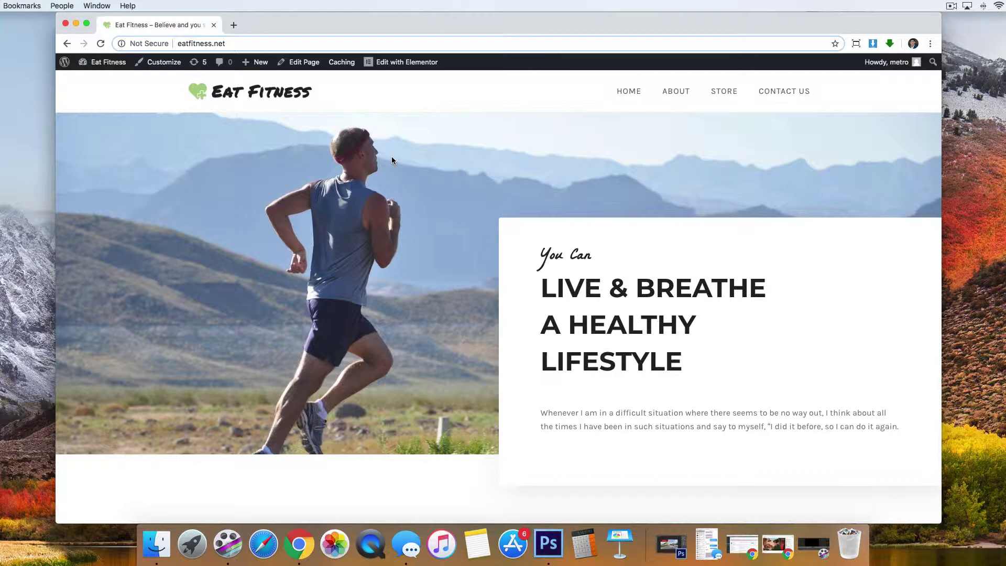
click(109, 63)
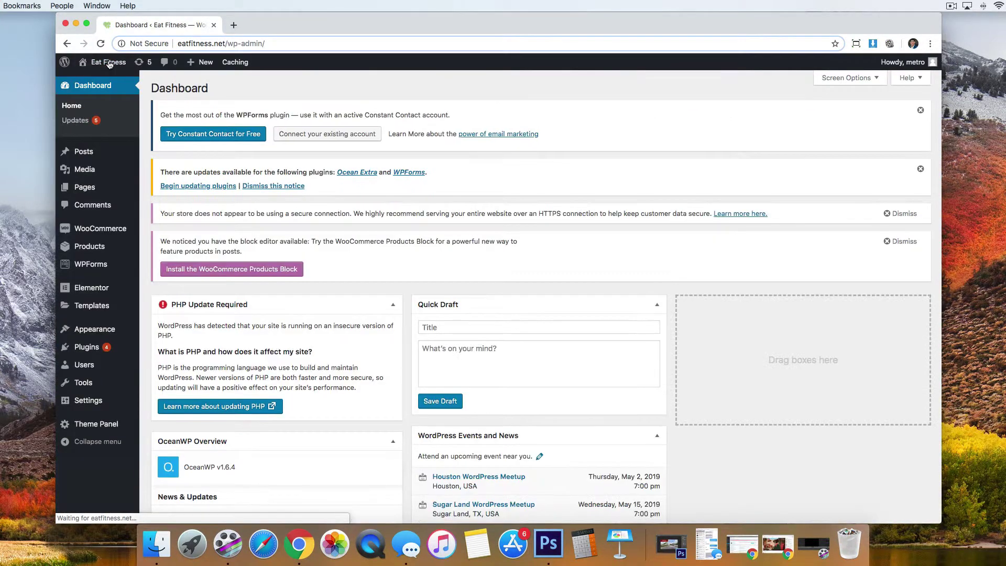
click(86, 348)
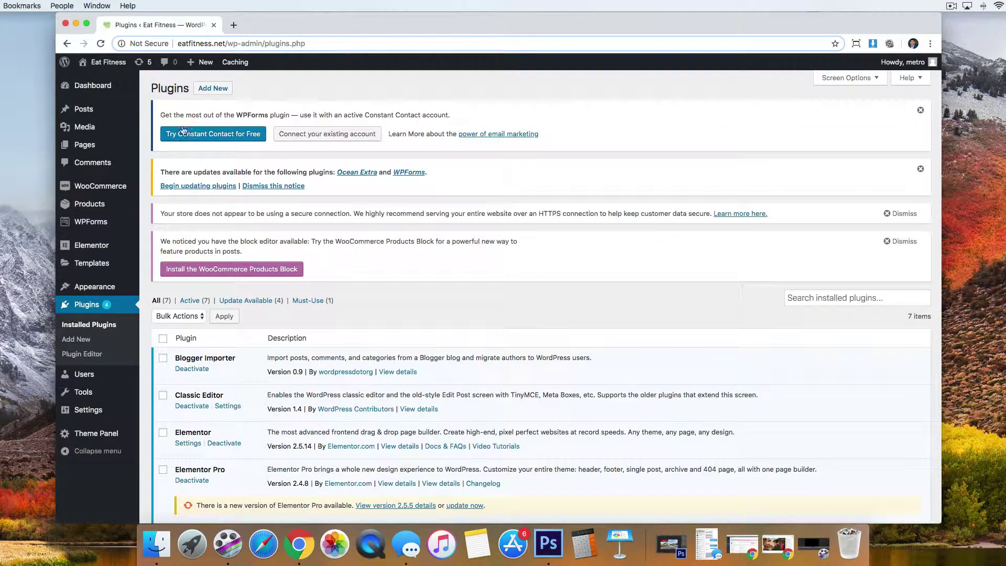
click(194, 97)
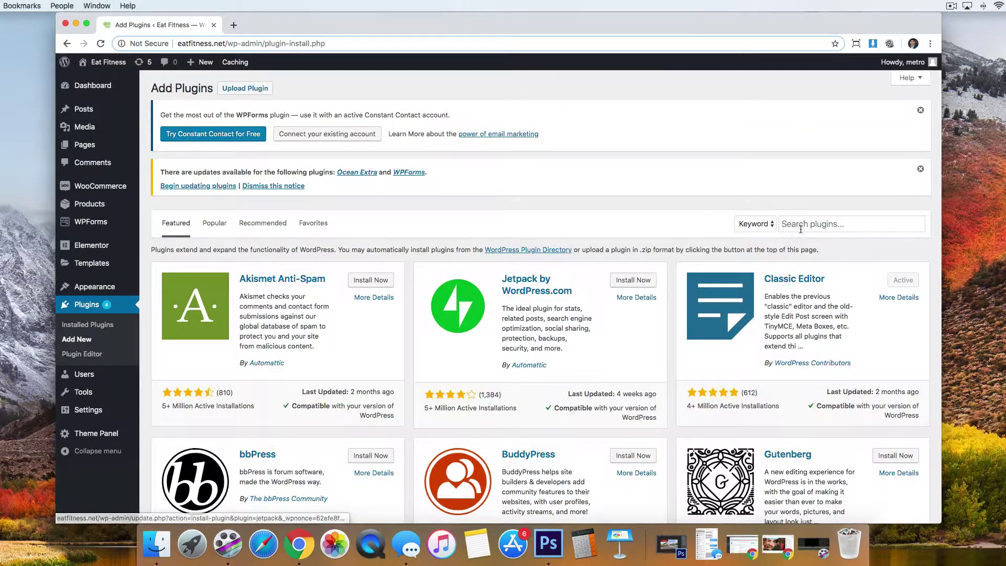
- Search 'simple ssl', then install and activate the Really Simple SSL plugin
click(807, 226)
text(simple ssl)
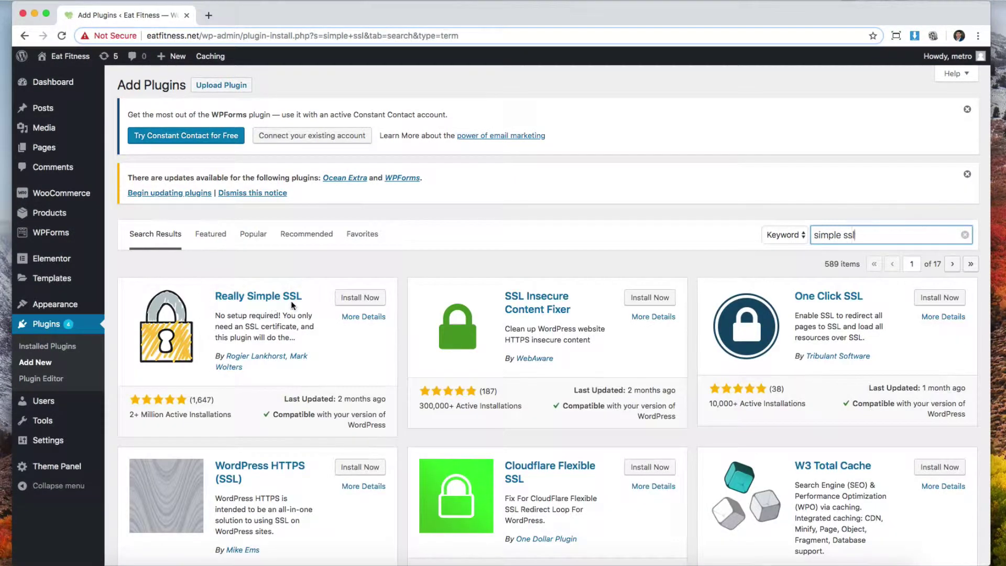
click(355, 297)
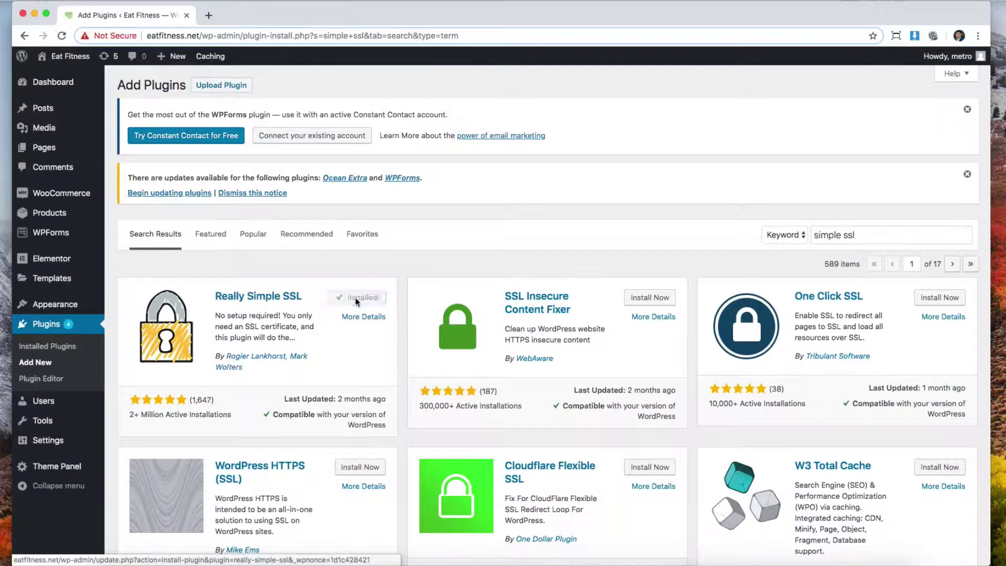
click(365, 302)
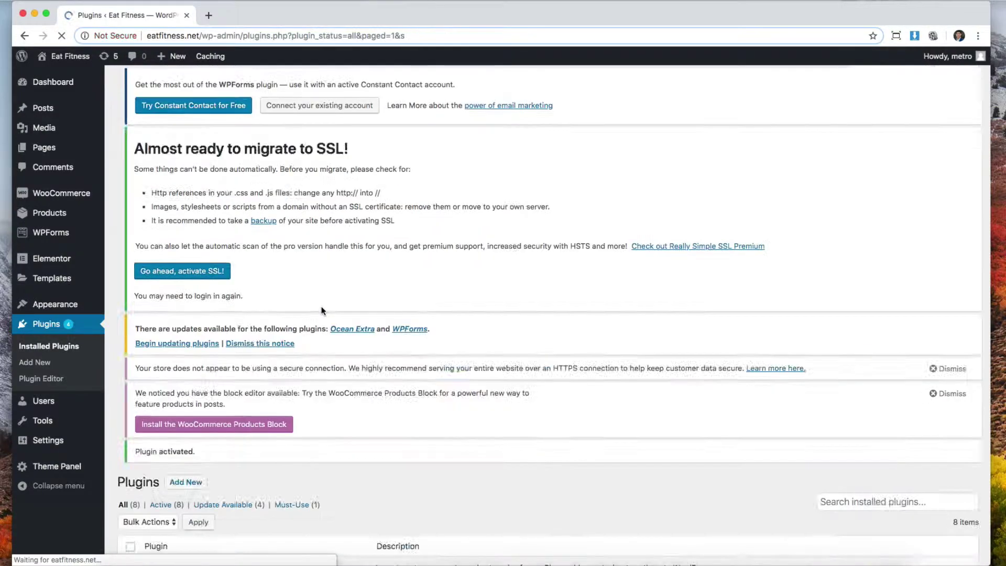
- Activate SSL from Really Simple SSL's settings with 'Go ahead, activate SSL!'
scroll(334, 356, down, 10)
scroll(292, 335, up, 2)
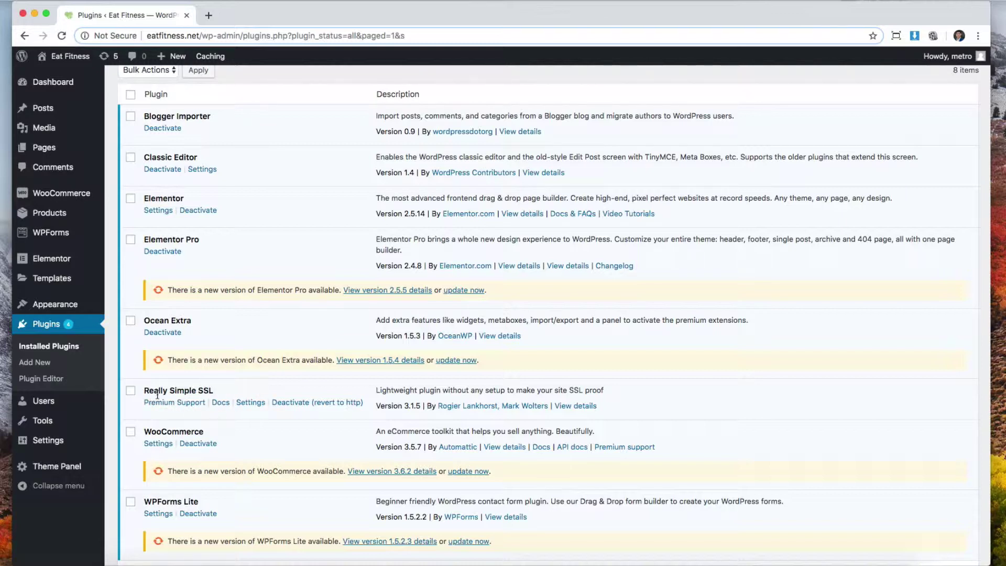
click(255, 403)
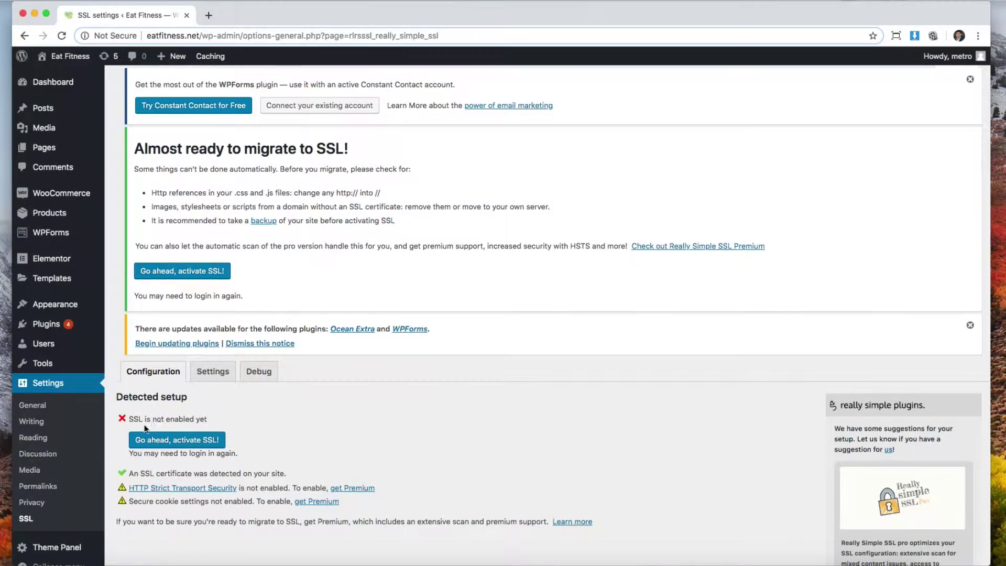
scroll(312, 422, down, 2)
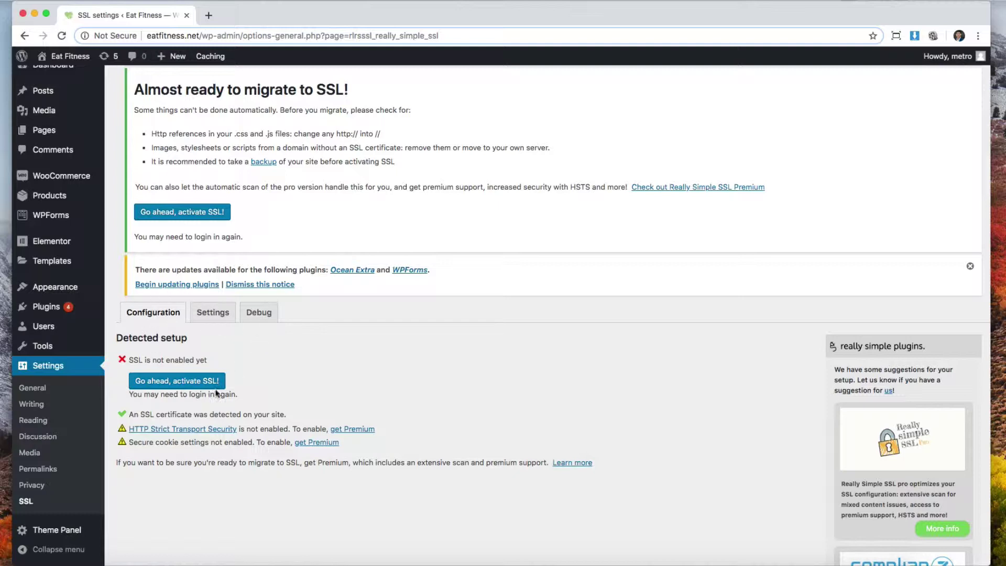
click(183, 385)
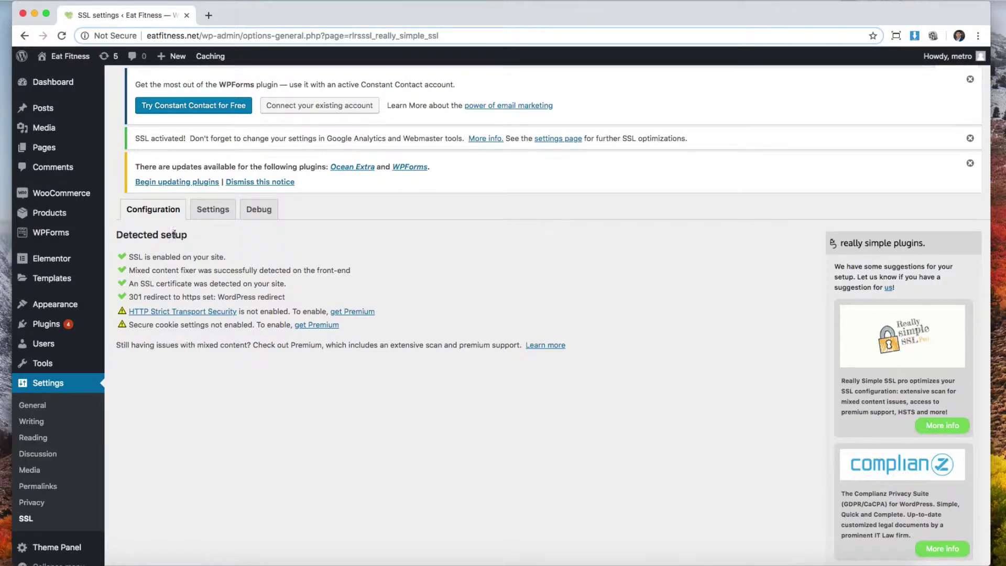
- Reload the page and log back into the admin with the account credentials
click(61, 37)
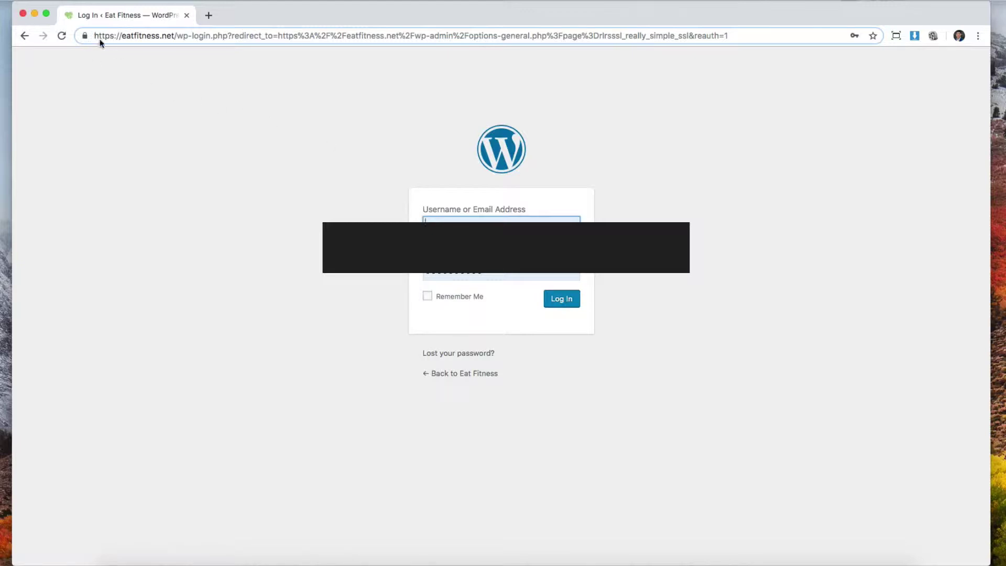
click(559, 300)
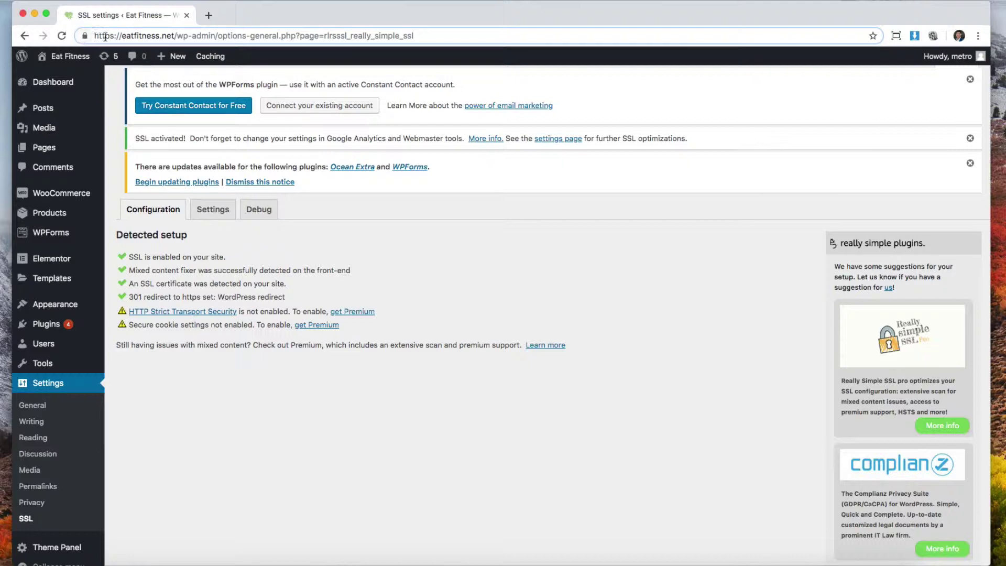
- Visit the site's About page over https and inspect its connection security details
click(73, 58)
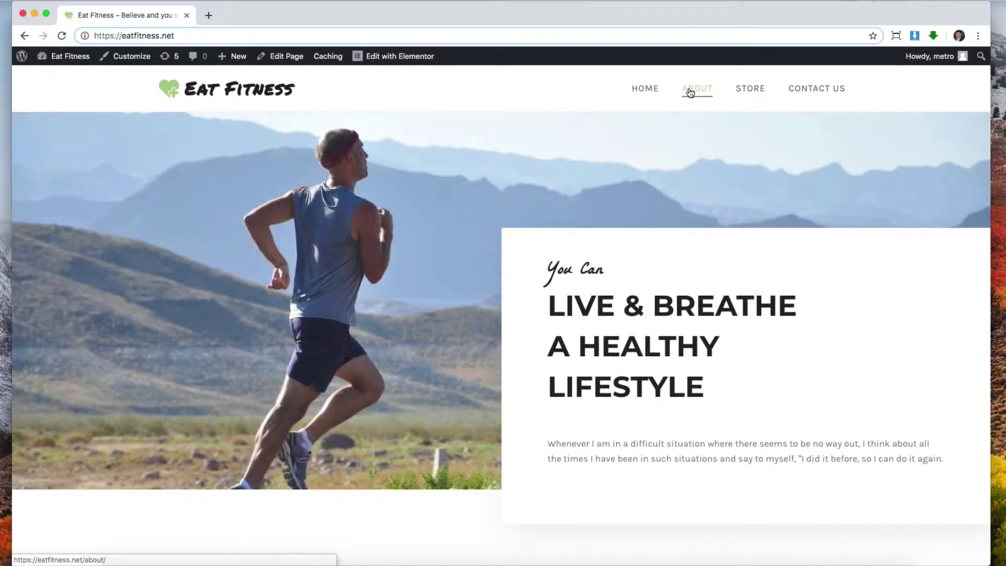
click(685, 92)
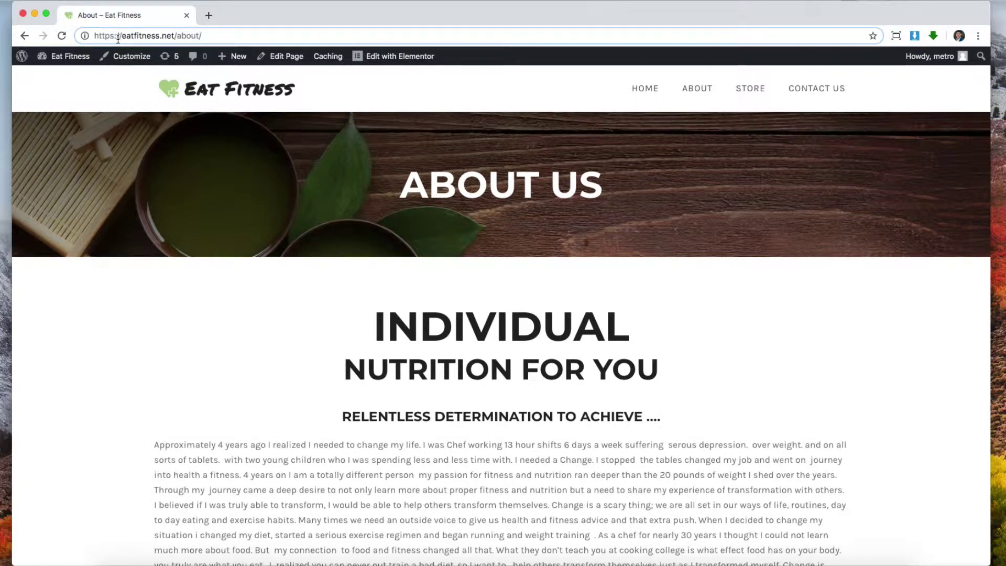
click(85, 37)
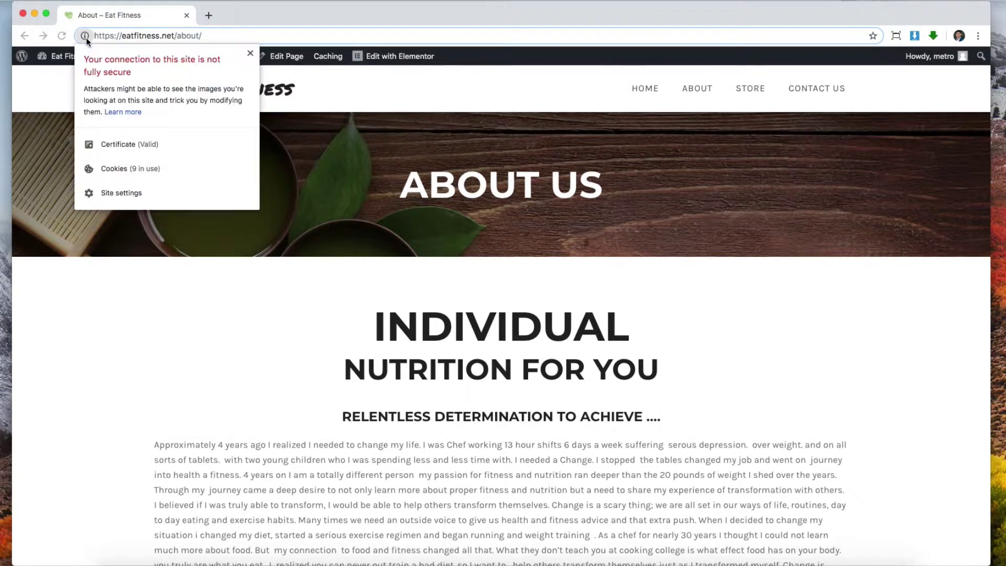
click(427, 110)
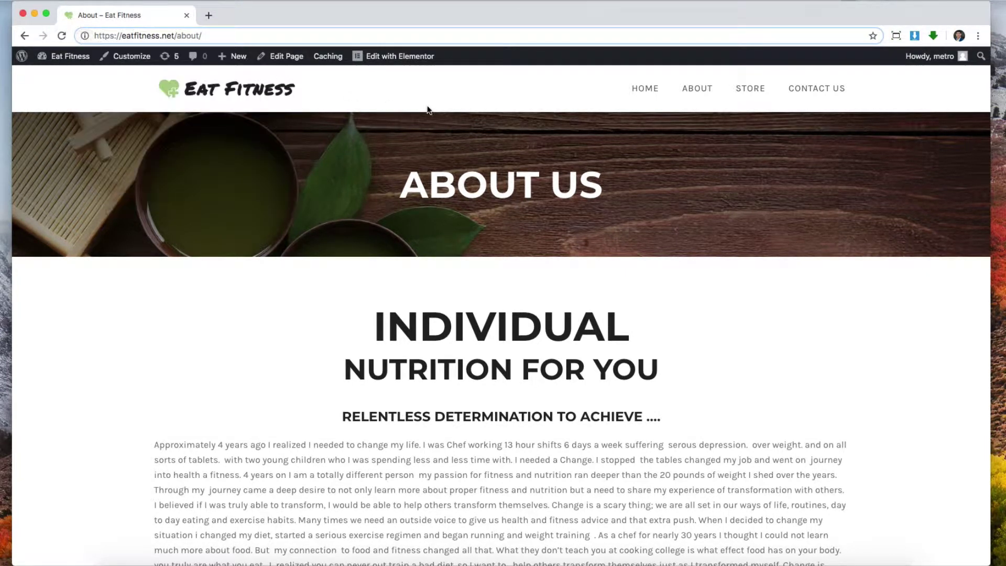
scroll(455, 383, down, 10)
scroll(361, 394, down, 6)
scroll(361, 394, up, 6)
- Return to the dashboard and show the Replace URL tab of Elementor > Tools
click(69, 62)
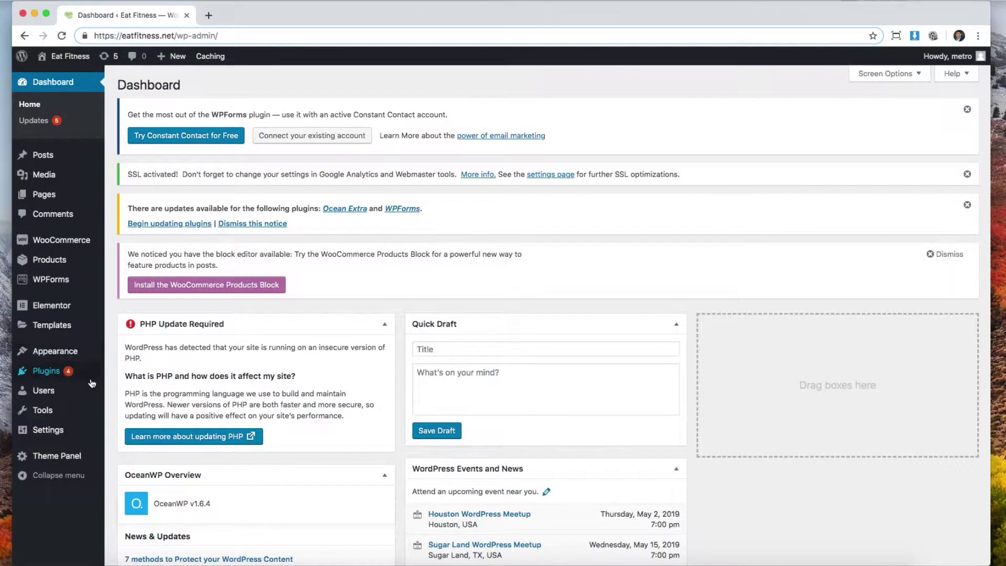
mouse_move(60, 292)
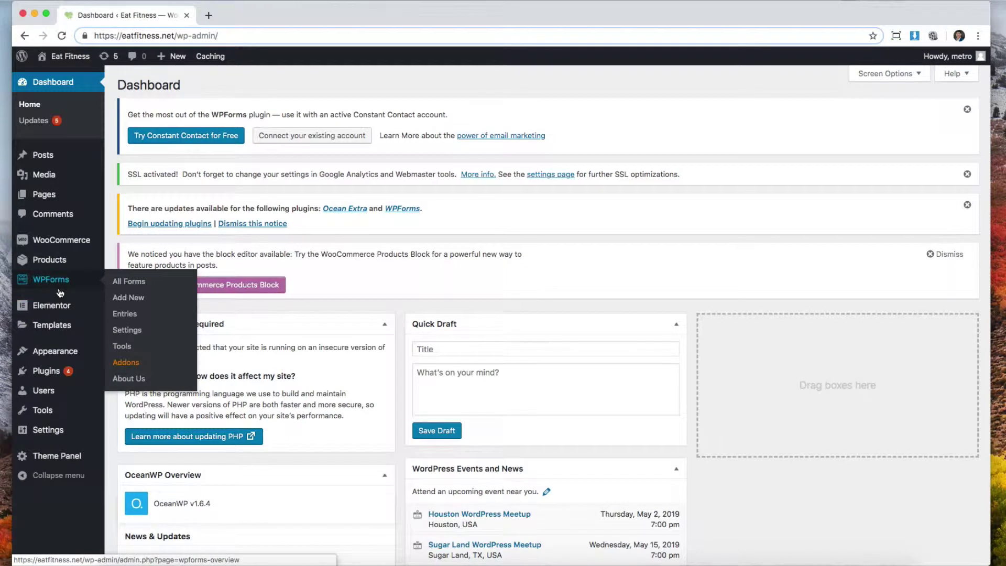
mouse_move(44, 381)
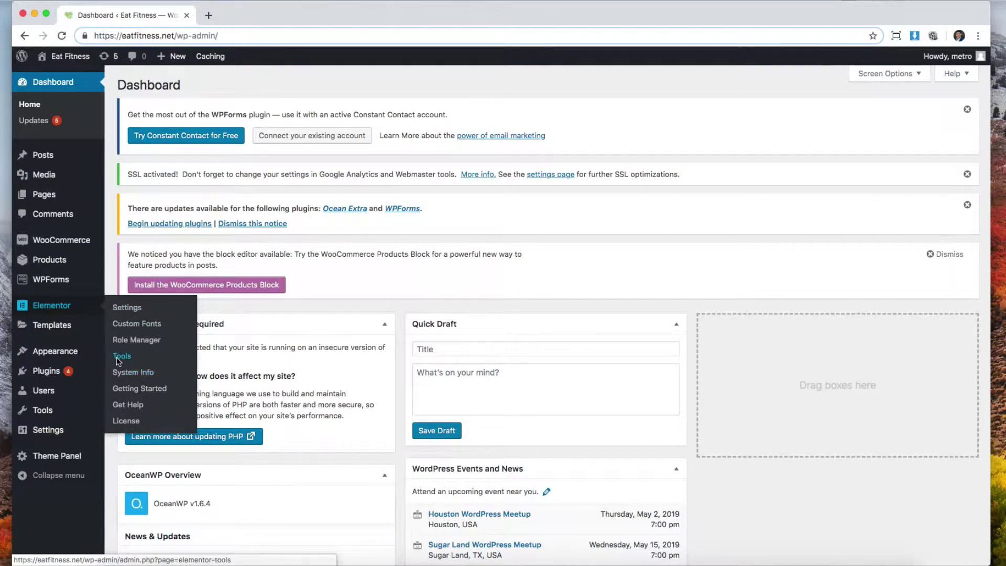
click(116, 356)
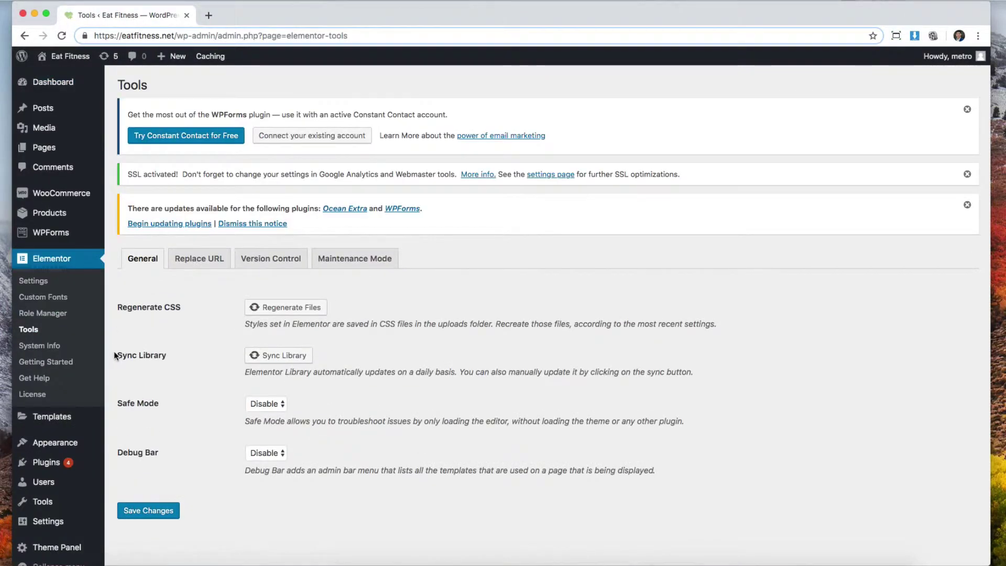
click(188, 264)
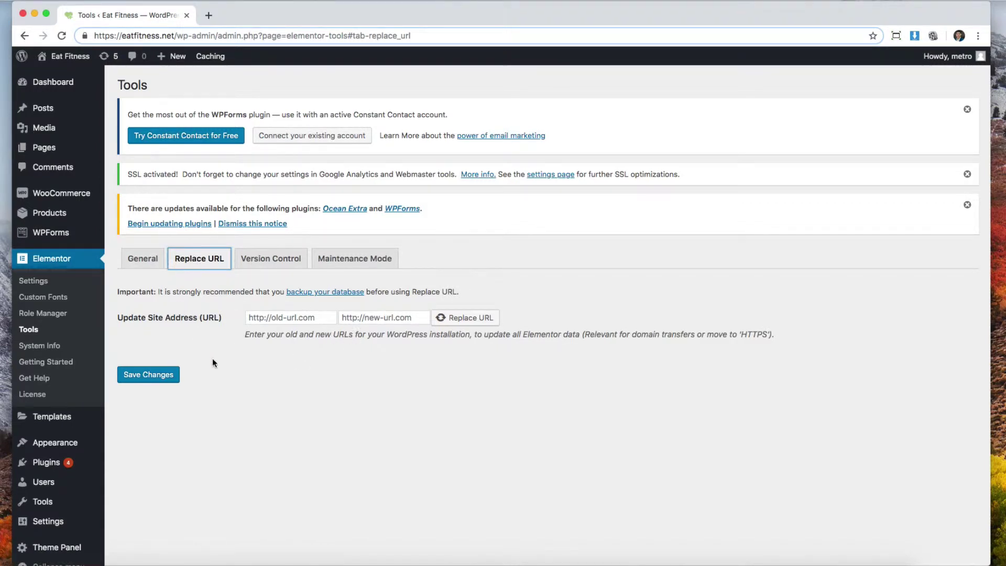
click(174, 36)
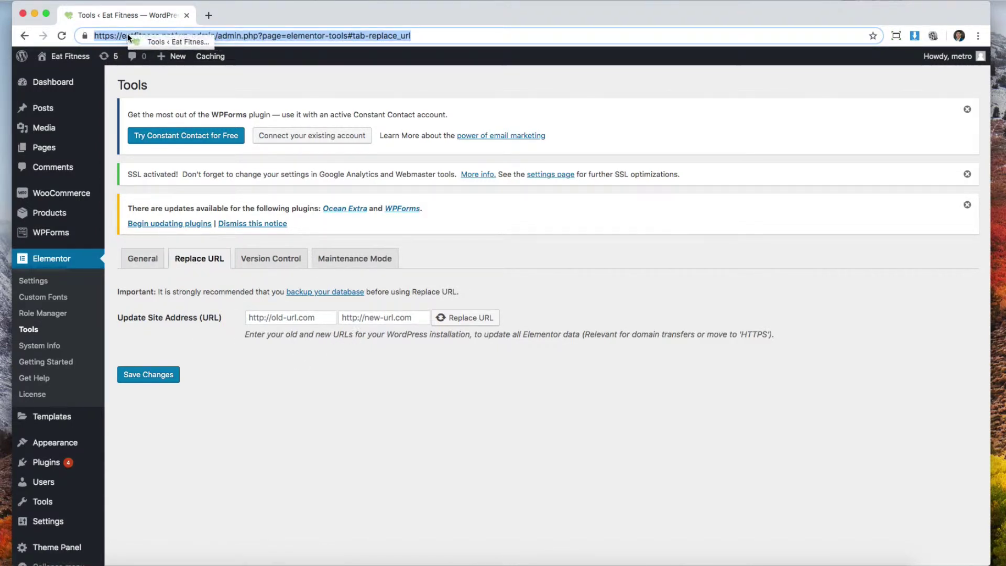
click(166, 35)
drag(174, 35, 90, 33)
key(super+c)
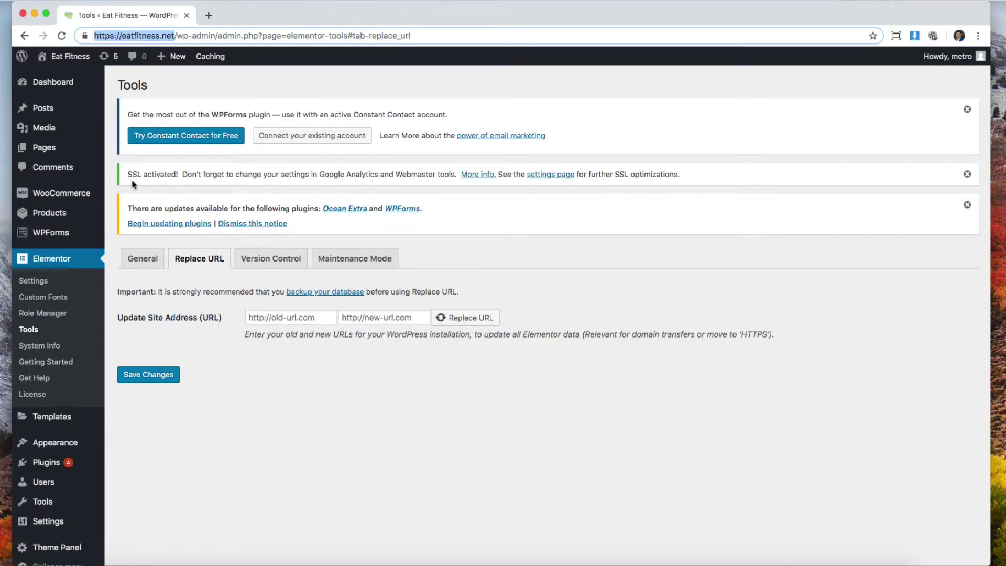
click(373, 344)
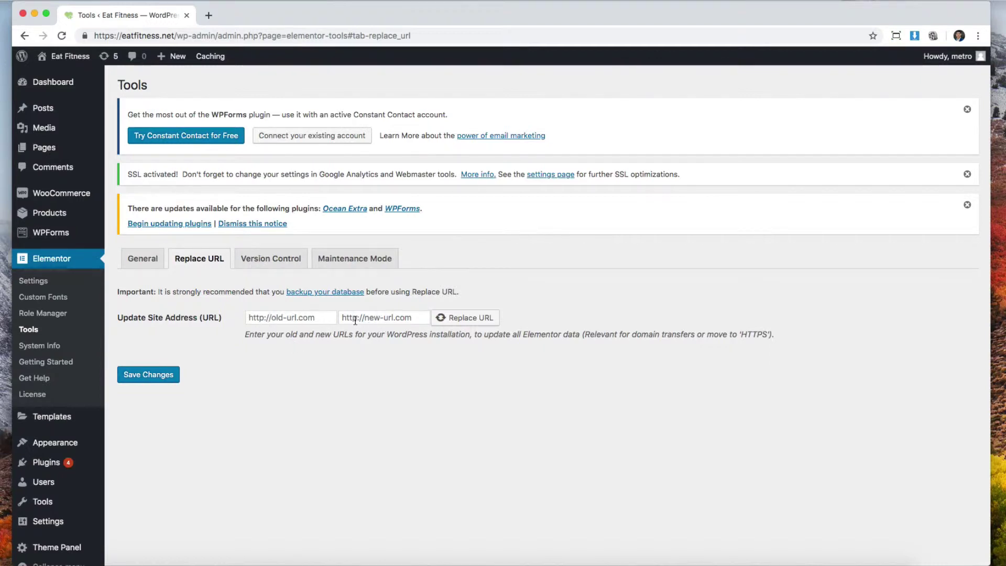
click(297, 318)
key(super+v)
key(Tab)
key(super+v)
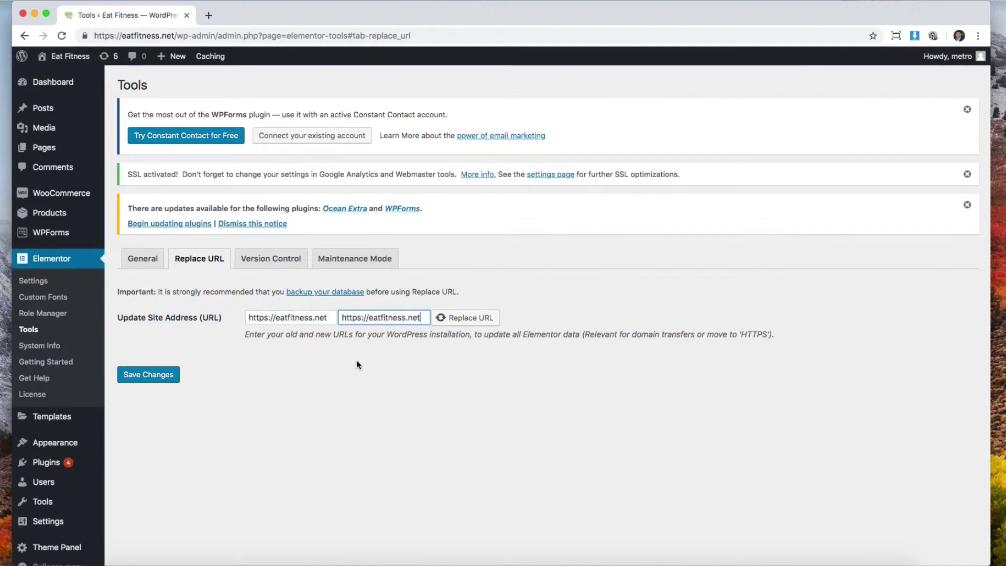
click(269, 317)
key(BackSpace)
click(259, 329)
- Run the URL replacement, acknowledge the 92 rows affected, and save the changes
click(475, 321)
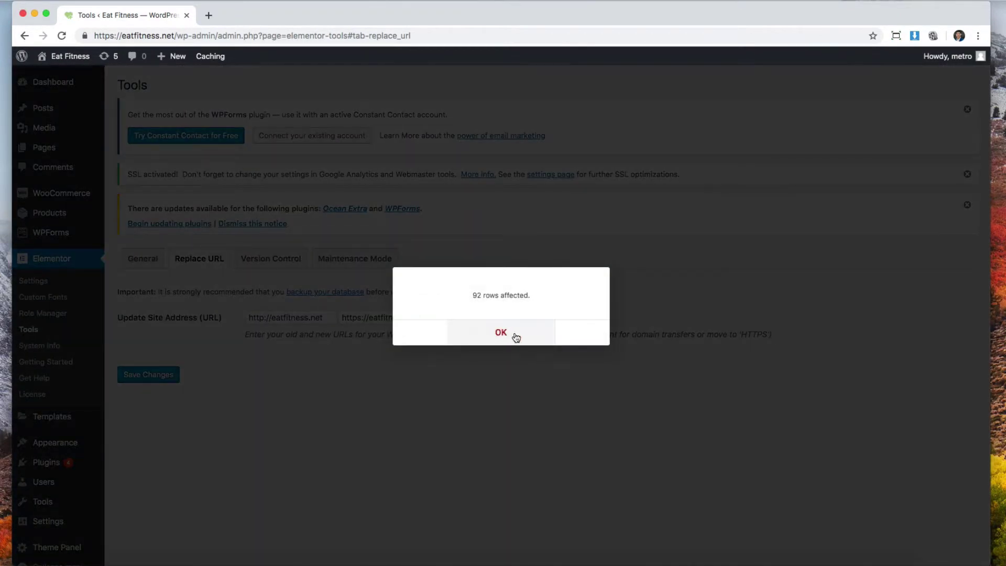
click(515, 336)
click(160, 381)
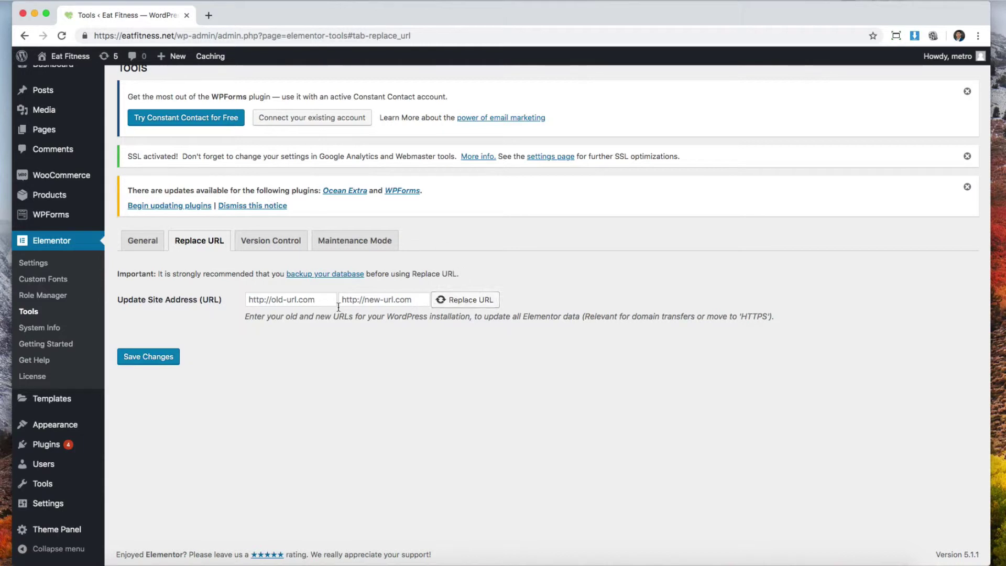
- Browse the live site's home, About and Contact Us pages to confirm https
click(66, 57)
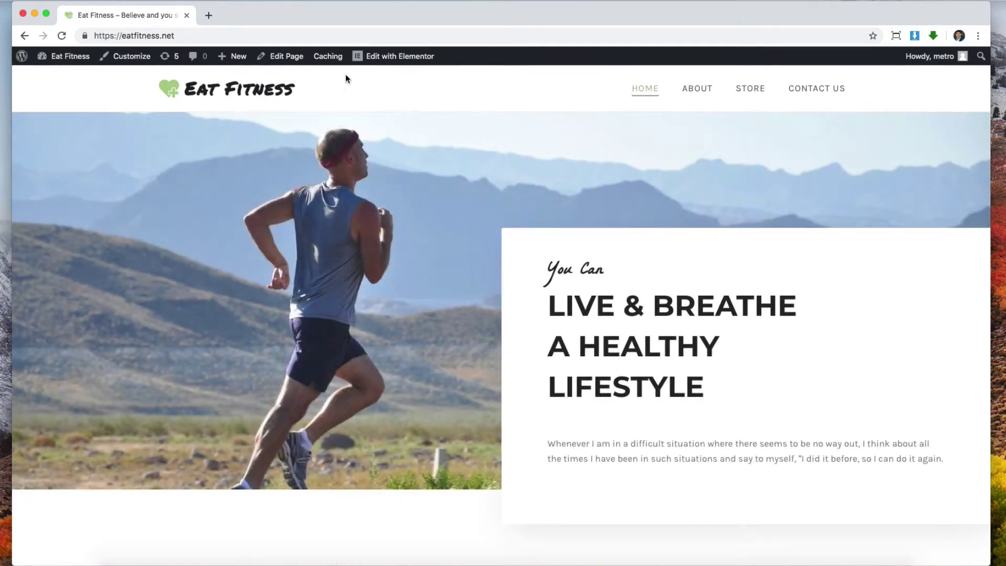
click(693, 94)
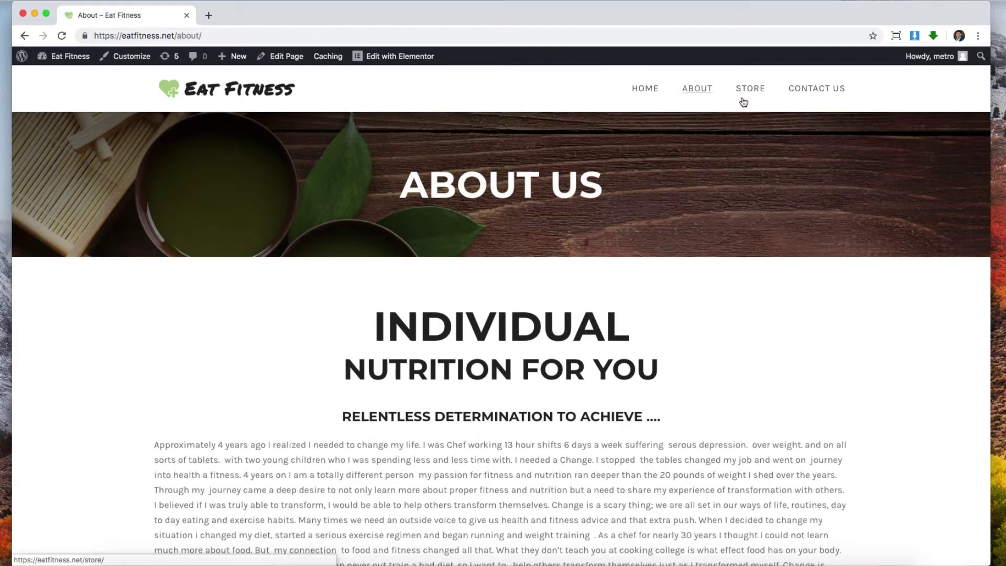
click(796, 91)
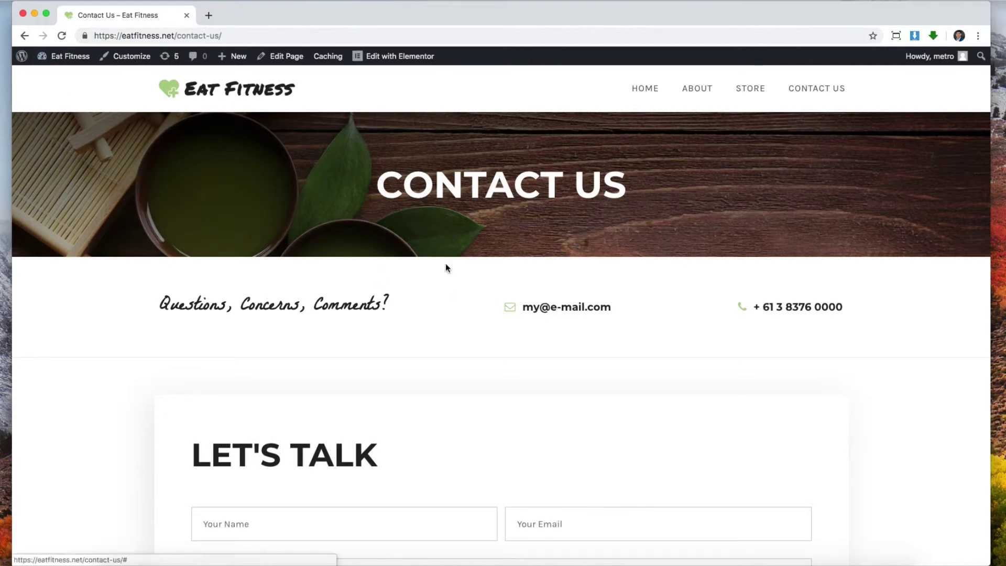
click(230, 98)
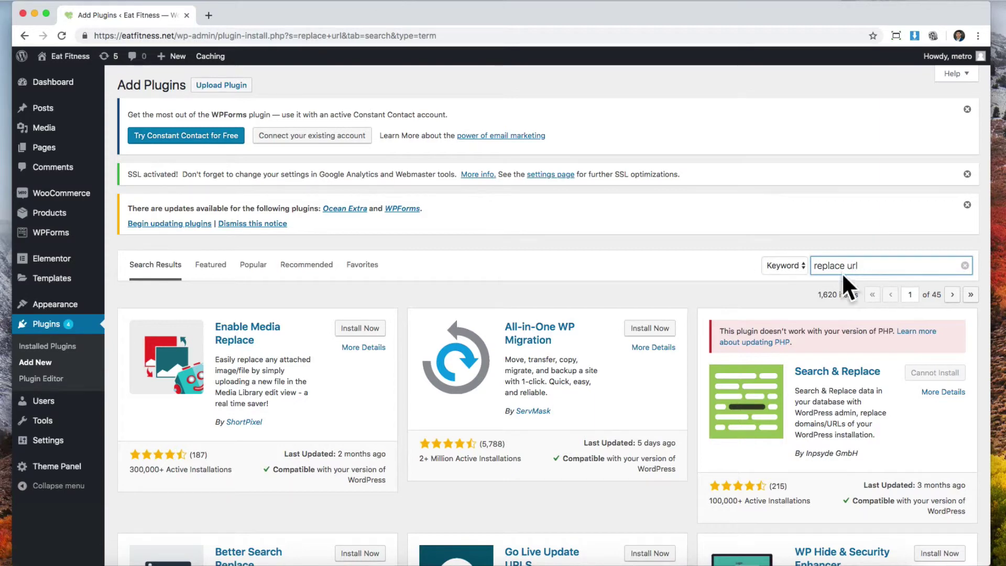
- Scroll the Go Live Update URLS plugin details and view its Screenshots tab
scroll(584, 356, down, 5)
scroll(580, 371, down, 1)
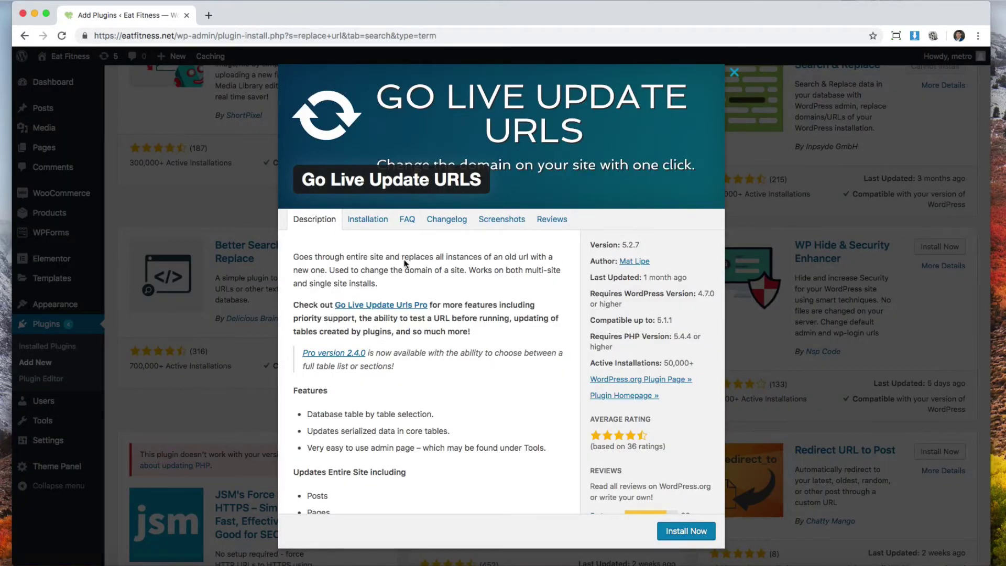
click(500, 219)
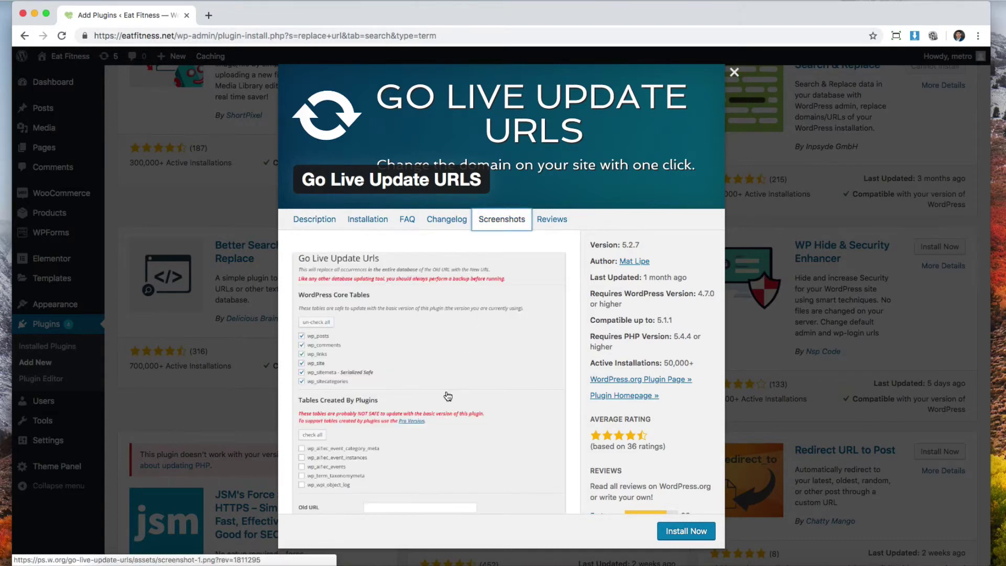
scroll(448, 396, down, 3)
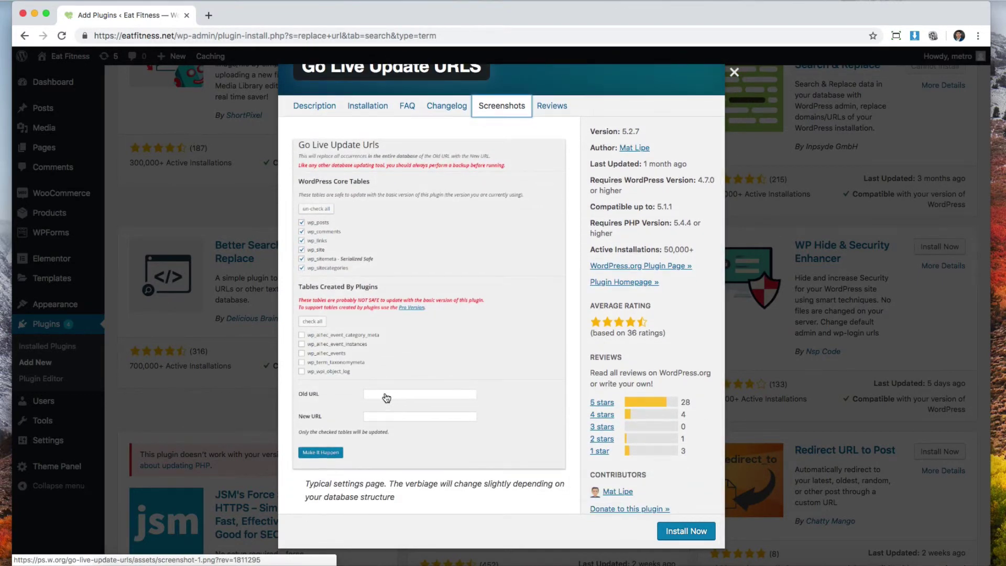
scroll(407, 394, up, 3)
scroll(484, 303, down, 3)
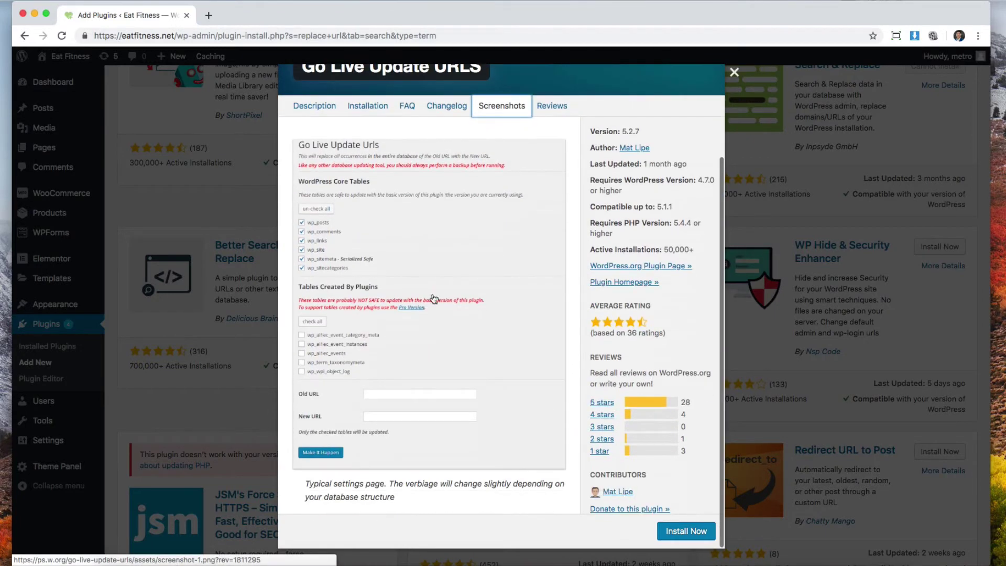
scroll(407, 391, up, 3)
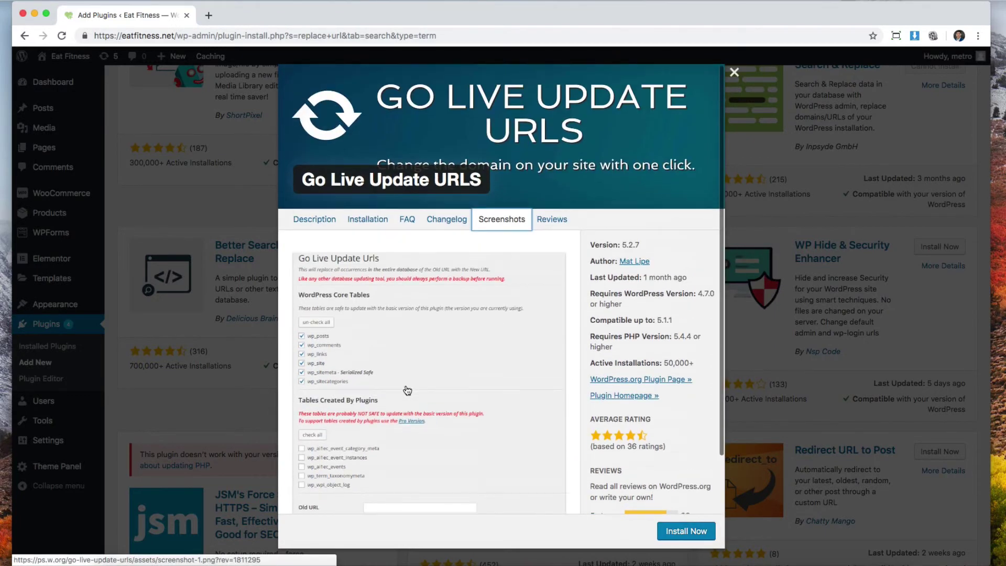